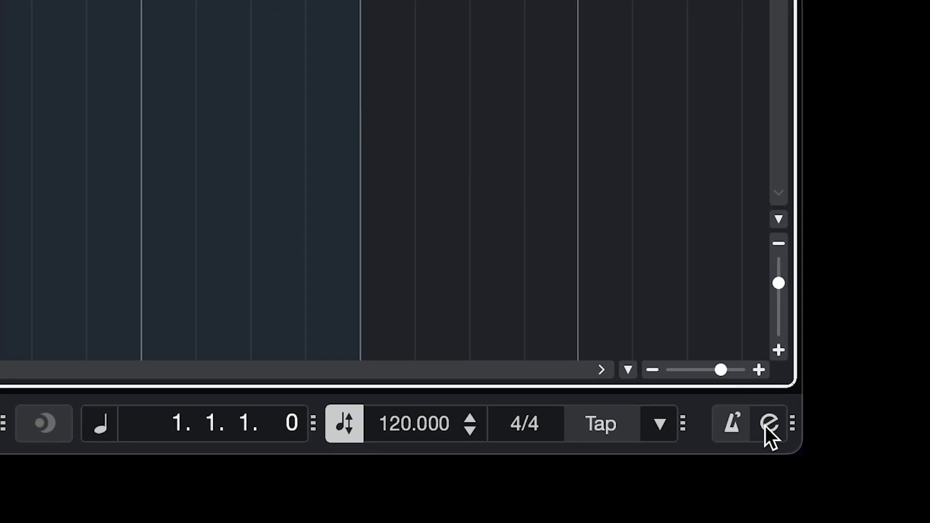
Expand the transport's click section to show the four-beat click pattern beside the 120.000 tempo
right_click(242, 407)
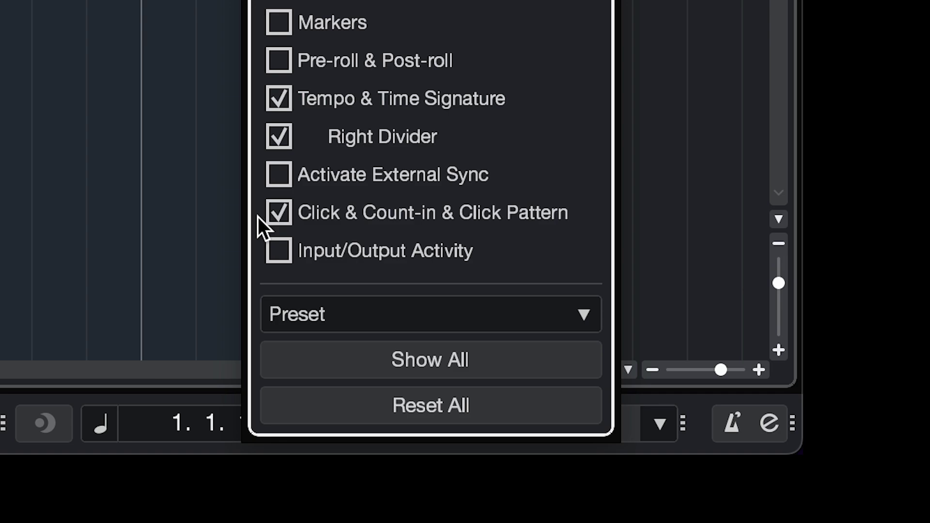
left_click(280, 214)
left_click(280, 214)
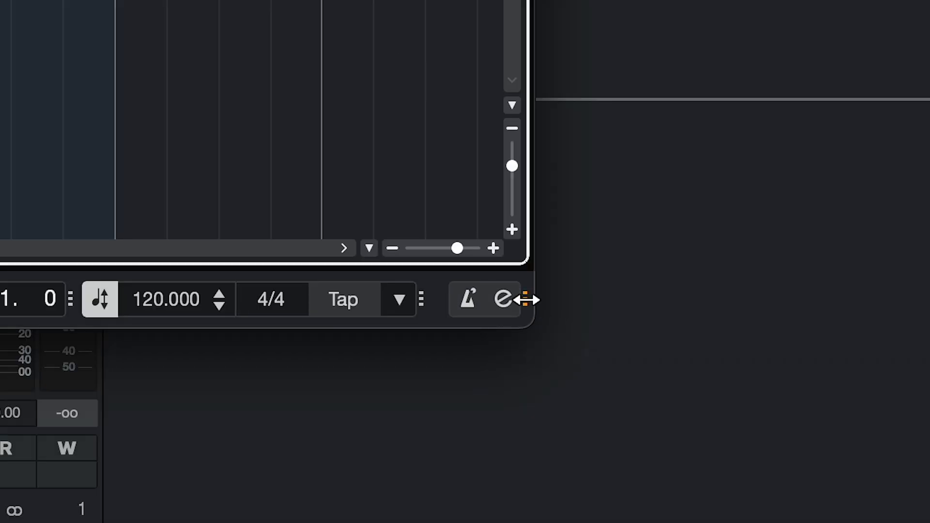
left_click_drag(525, 300, 725, 295)
left_click_drag(515, 296, 484, 297)
left_click(524, 301)
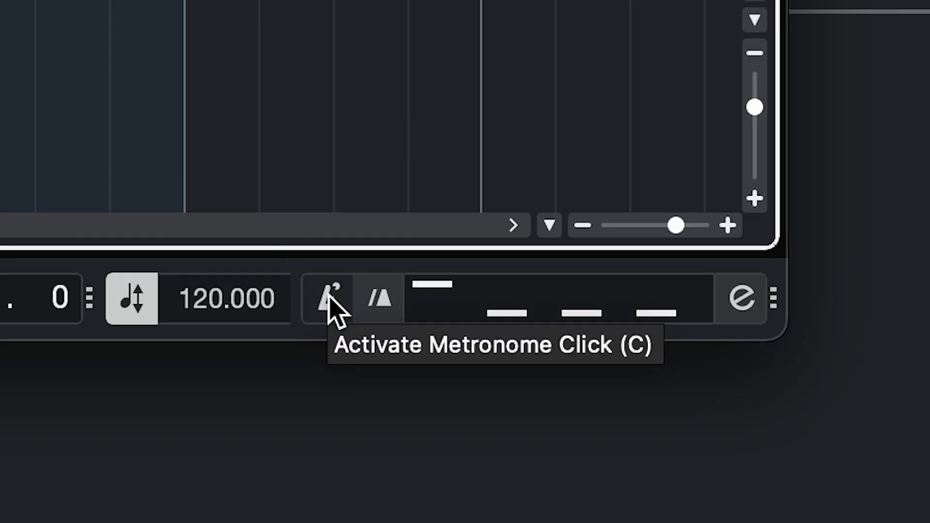
Switch count-in on with the metronome click off, then start recording to hear the count-in
left_click(333, 302)
left_click(327, 294)
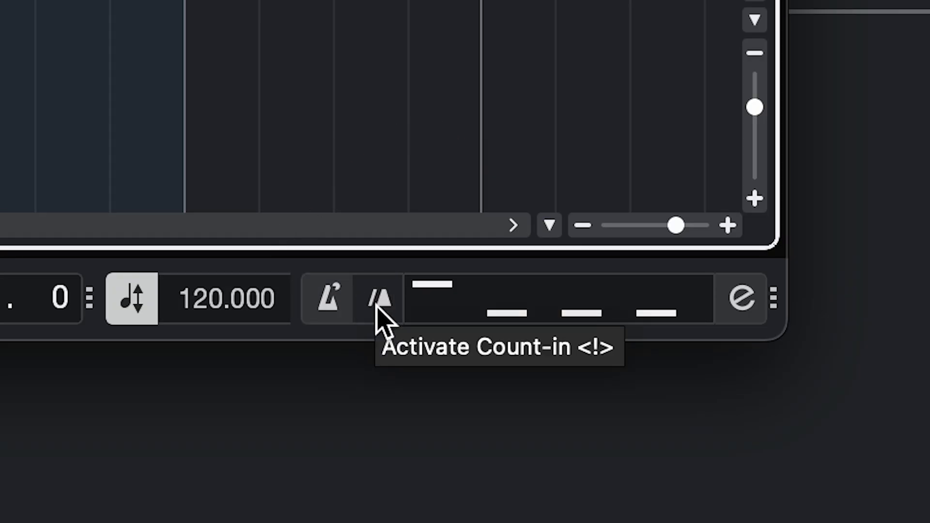
left_click(379, 318)
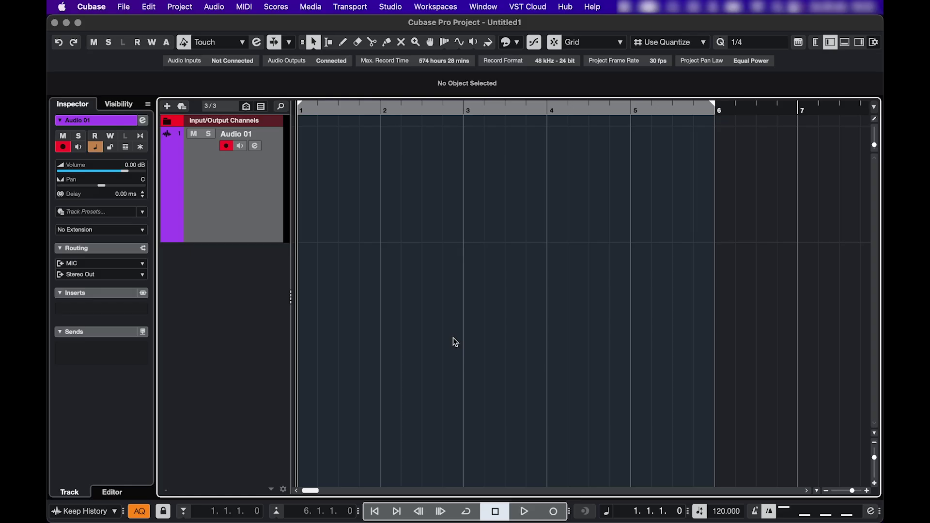
left_click(560, 517)
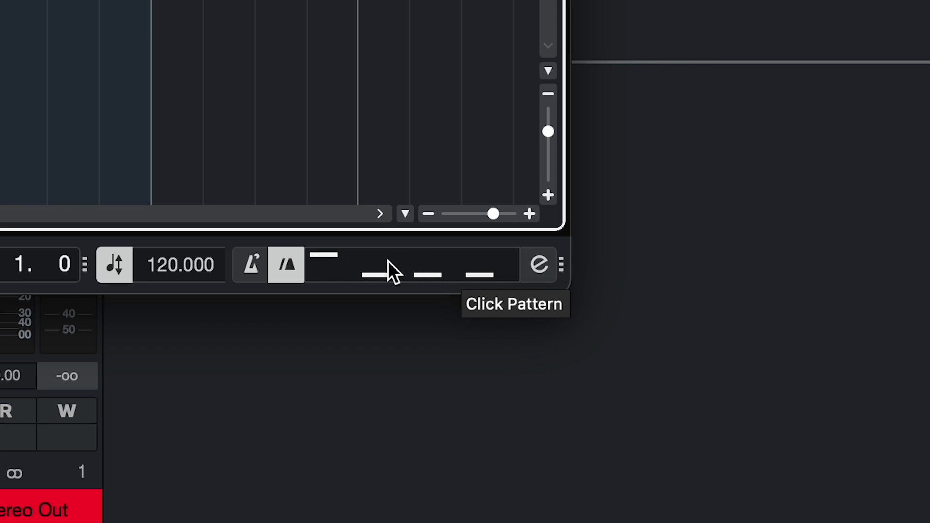
Inspect the default four-click pattern, then open Metronome Setup on its General tab
left_click(388, 261)
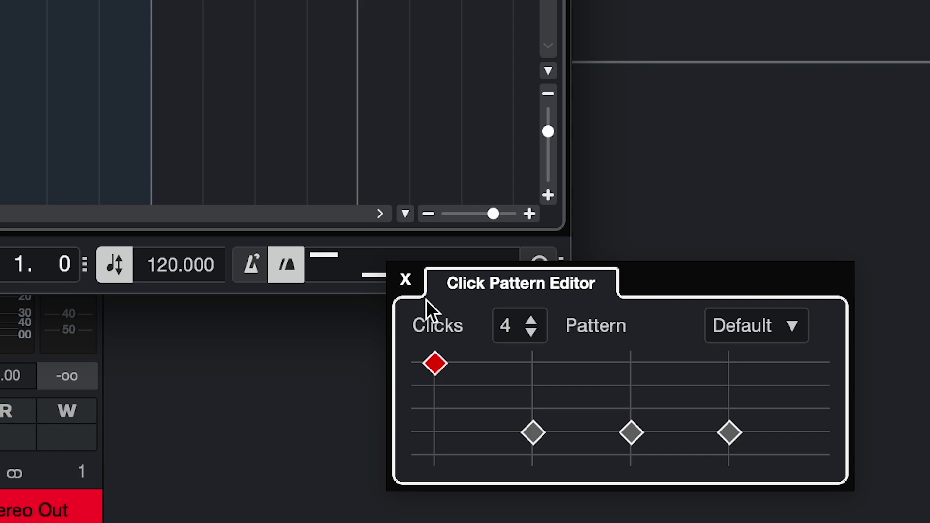
left_click(404, 279)
left_click(538, 263)
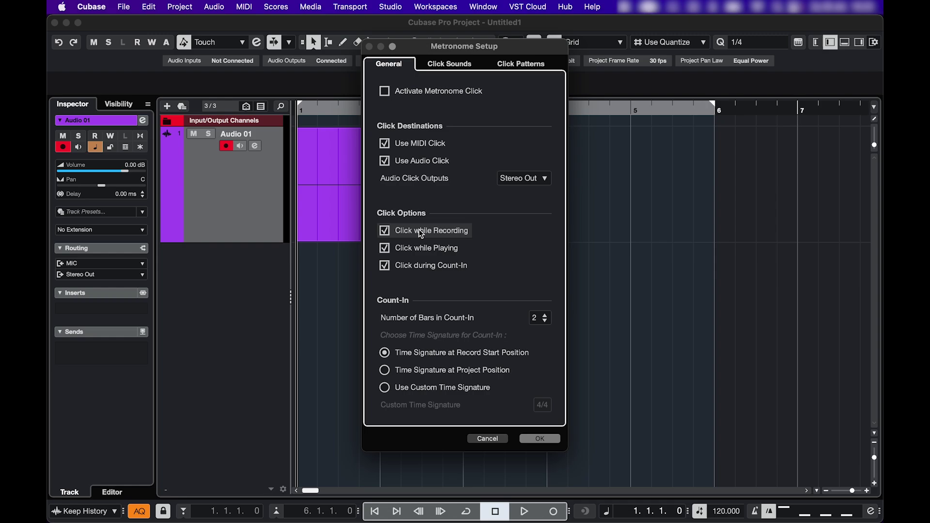
Disable 'Click while Recording', keeping count-in at 2 bars
left_click(388, 232)
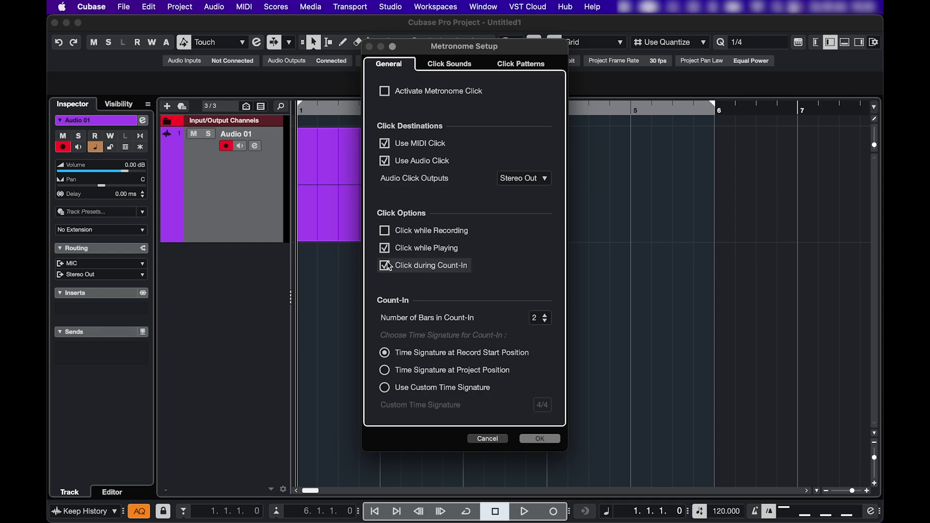
scroll(544, 323, "up", 1)
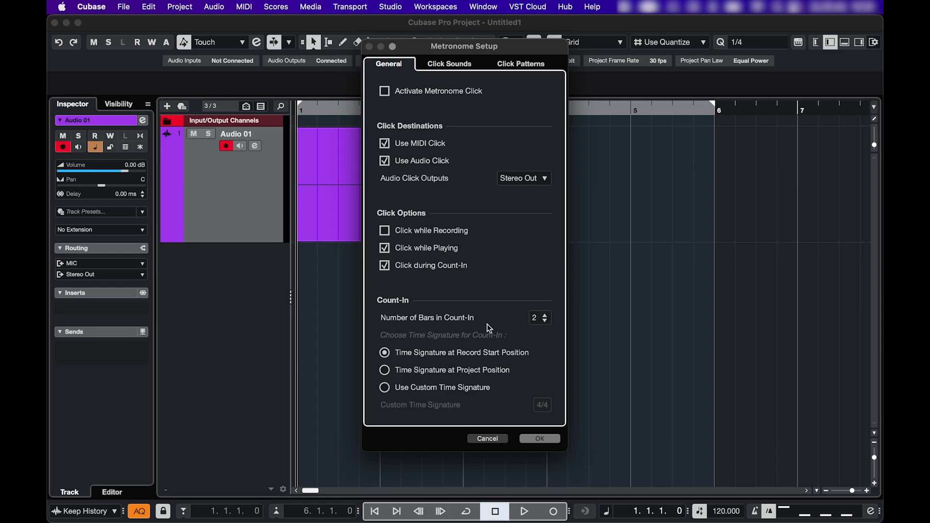
On the Click Sounds tab, keep the Hi click at 996 Hz and raise the audio click level to 68
left_click(447, 65)
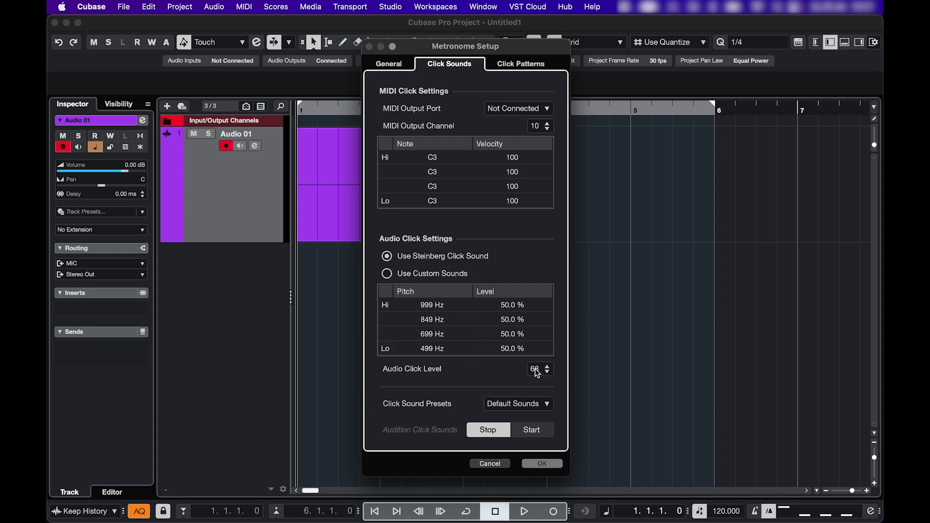
scroll(537, 372, "down", 1)
mouse_move(432, 310)
left_mouse_down()
mouse_move(415, 311)
mouse_move(457, 320)
mouse_move(447, 321)
left_mouse_up()
left_click_drag(507, 305, 536, 321)
Use the custom sounds This is, Gonna, Be the and Take, and audition them
left_click(518, 406)
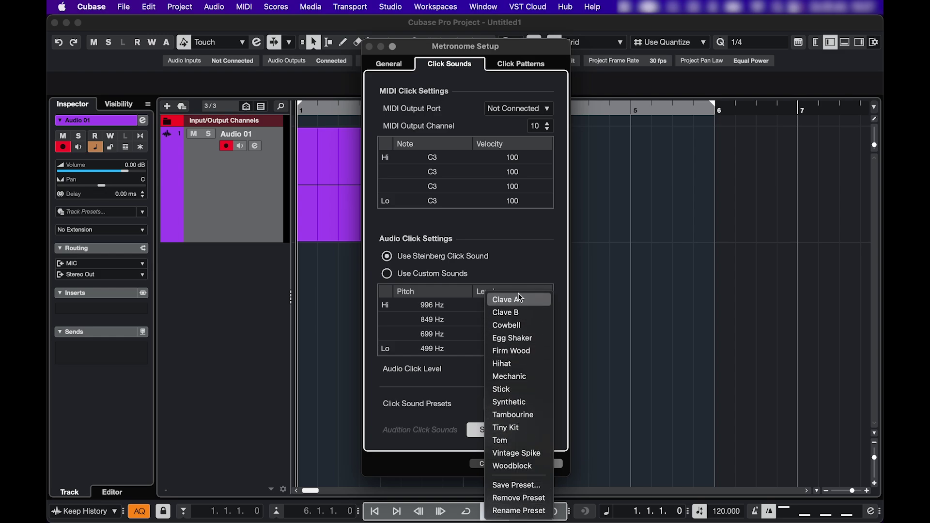
left_click(512, 274)
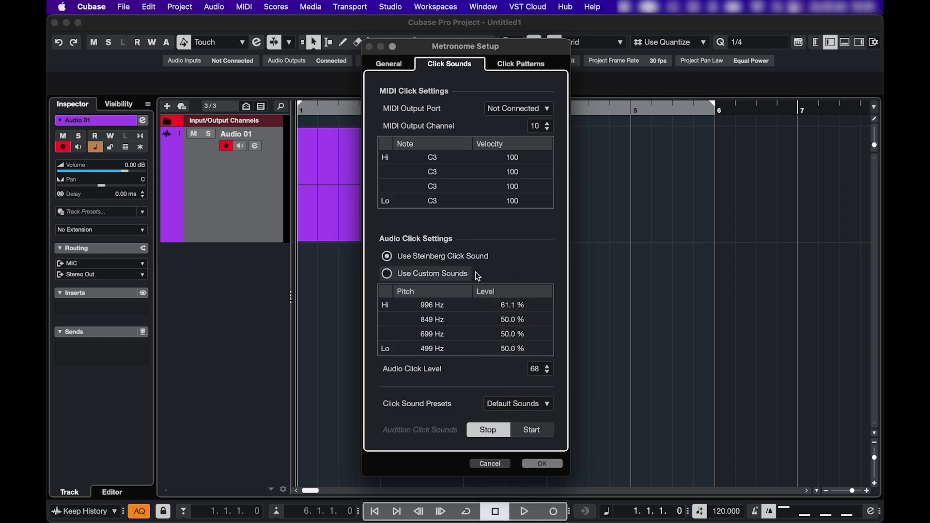
left_click(418, 273)
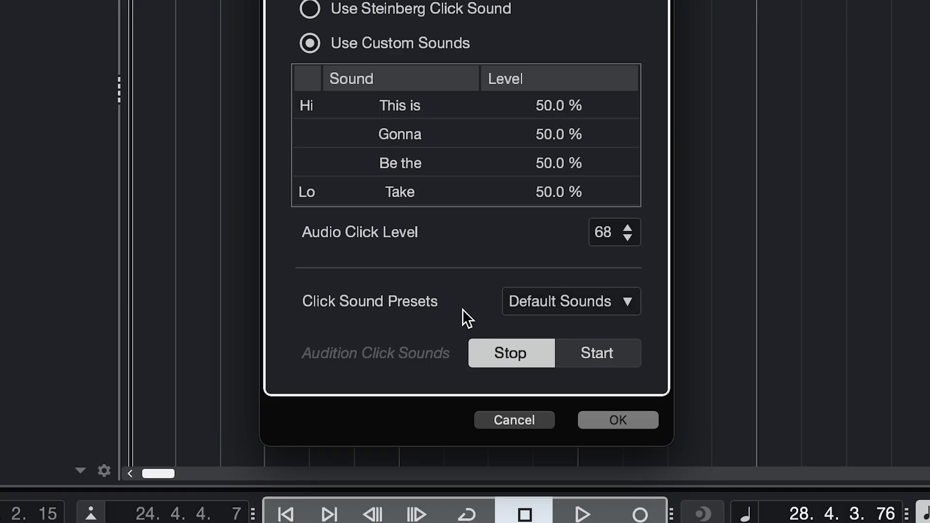
left_click(600, 360)
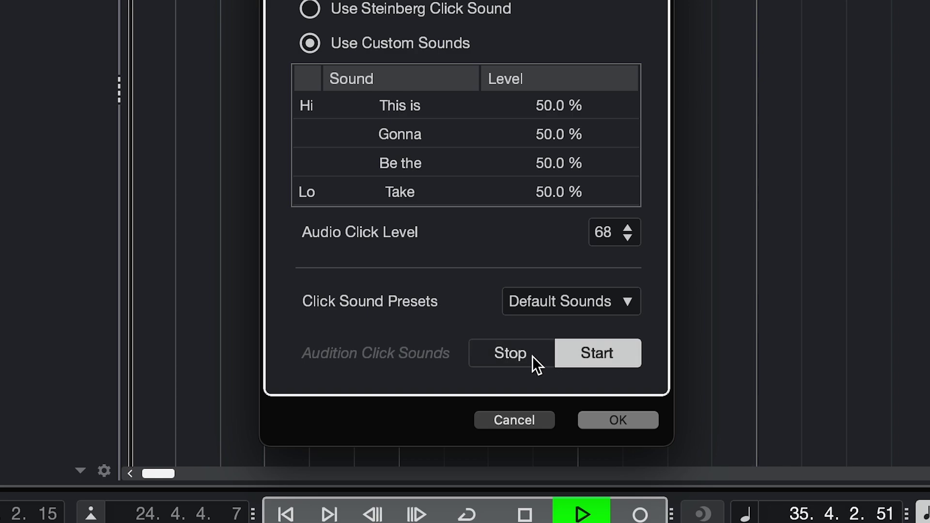
Stop the audition and edit the 6/8 Default click pattern, muting its first beat
left_click(527, 358)
left_click(516, 63)
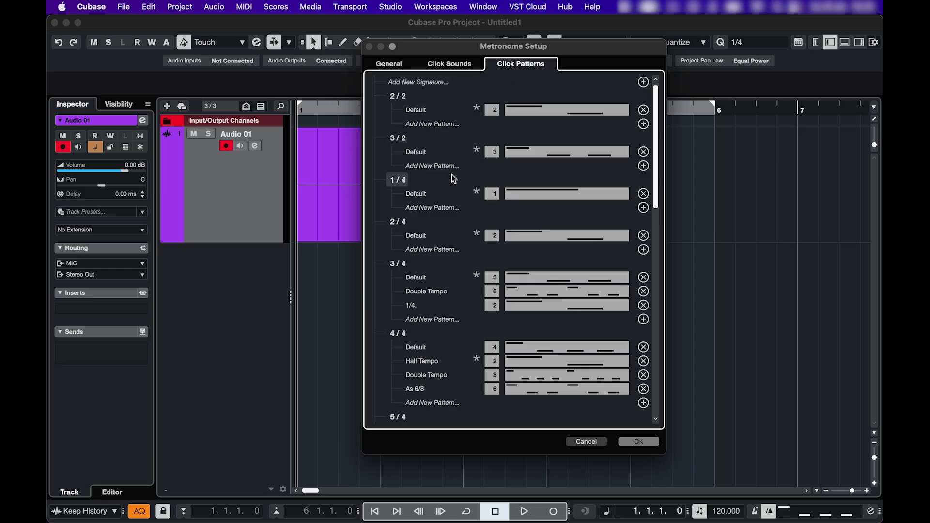
scroll(451, 174, "down", 10)
scroll(453, 179, "down", 8)
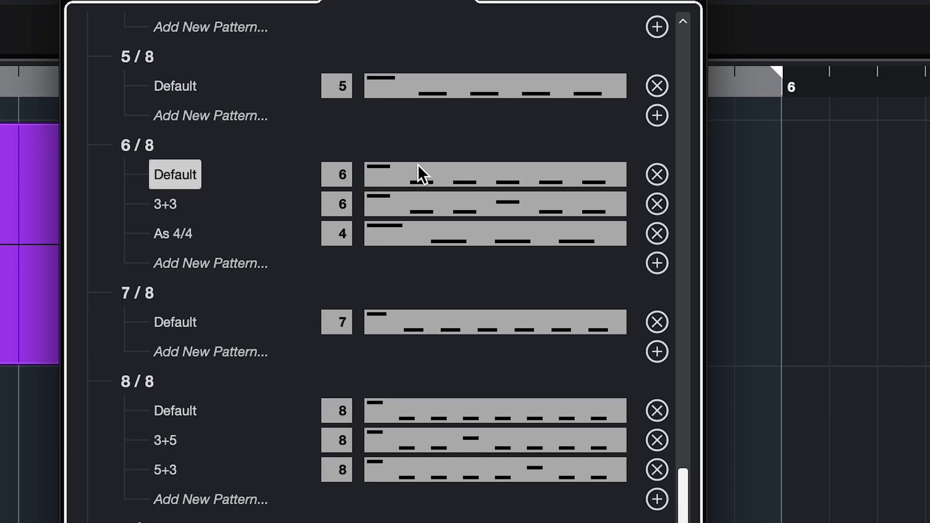
left_click(419, 168)
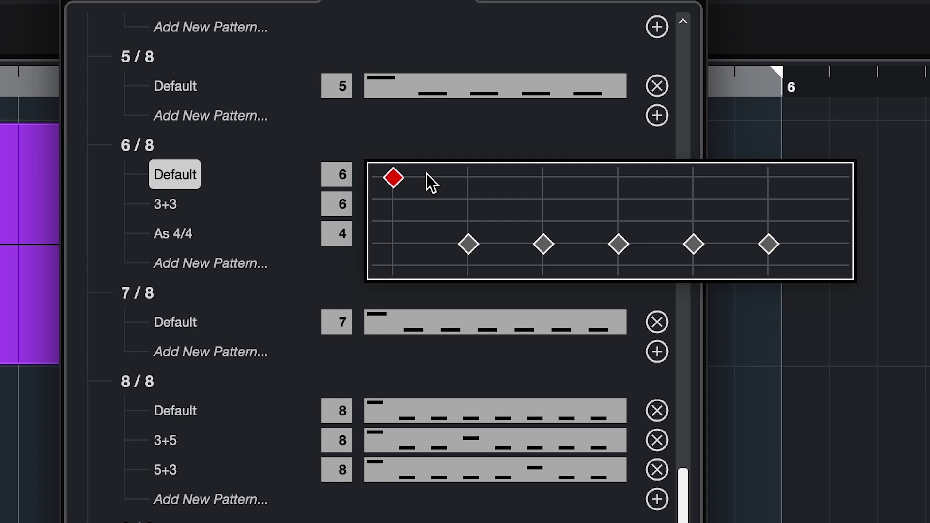
left_click(466, 177)
left_click(468, 236)
left_click(448, 64)
left_click(389, 261)
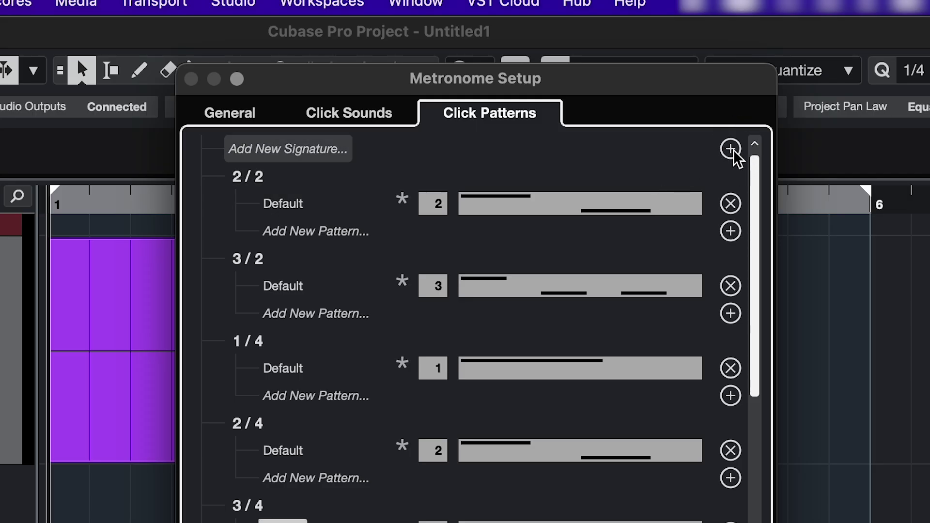
Add a new 12/4 signature to the click pattern list
left_click(730, 149)
type("12 / ")
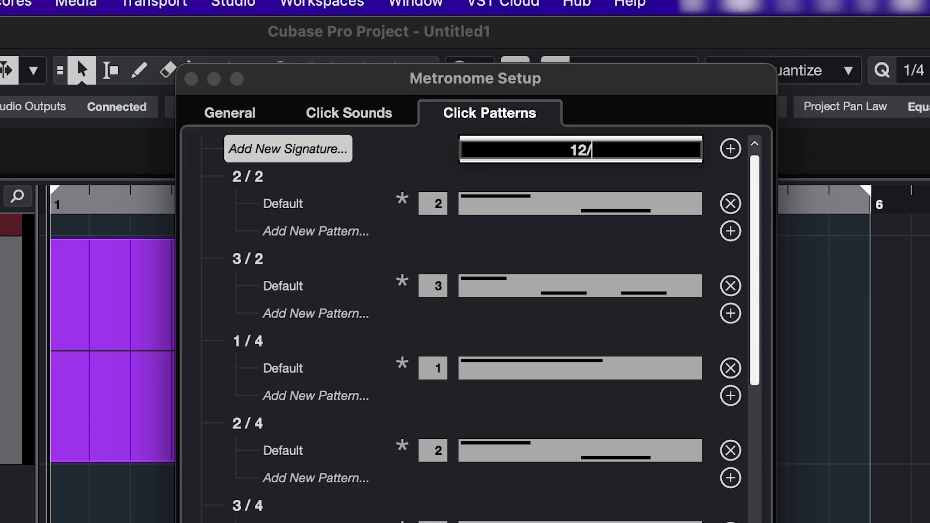
type("4")
key("Return")
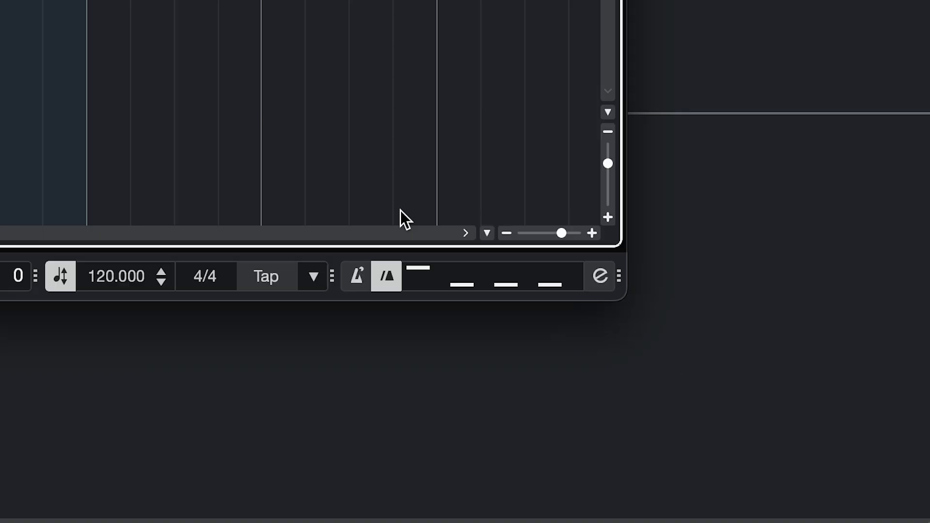
Set the project time signature to 3/4 and open its three-click pattern
left_click(203, 278)
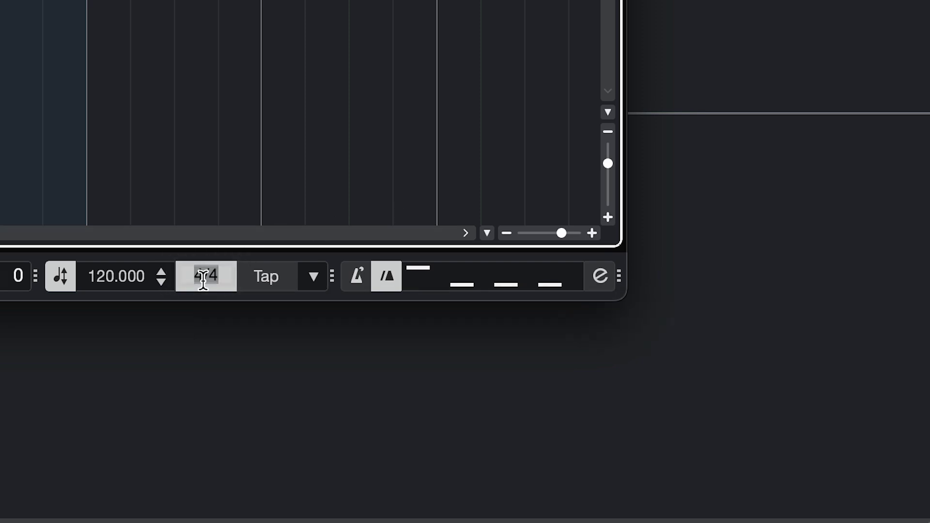
type("3/4")
key("Return")
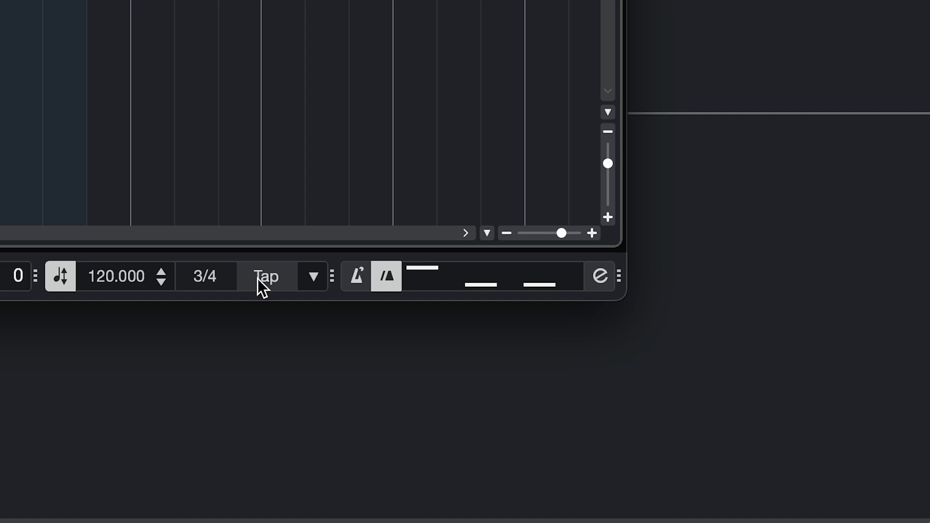
left_click(460, 276)
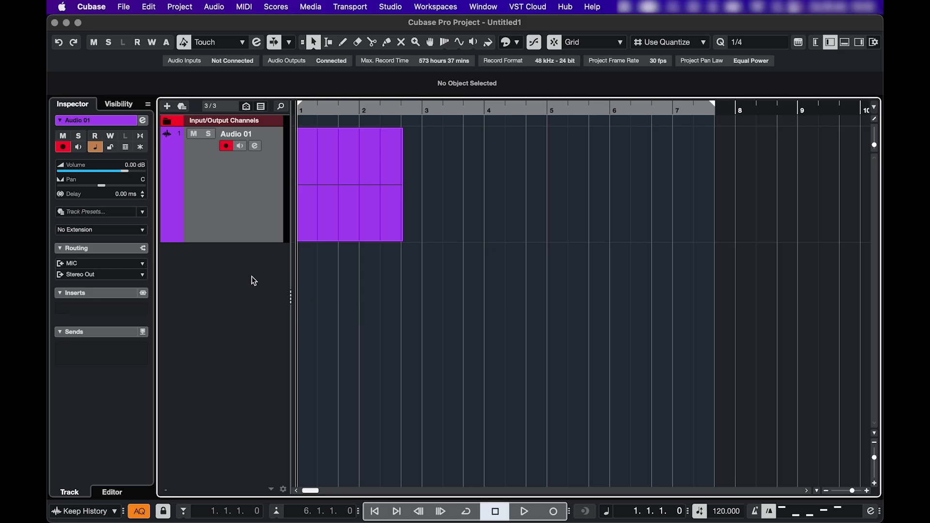
Add a signature track and draw 4/4 at bar 3 and 6/8 at bar 4
right_click(252, 279)
mouse_move(342, 511)
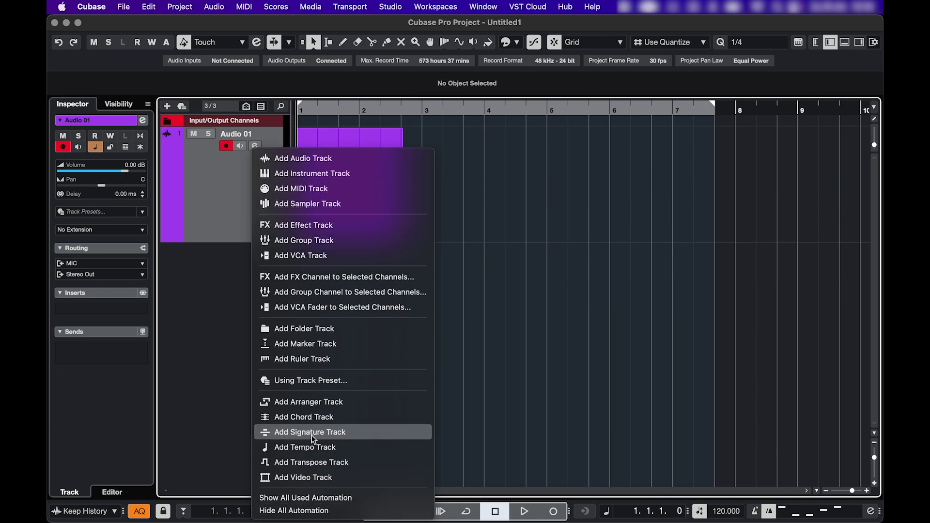
left_click(306, 434)
right_click(397, 275)
left_click(398, 273)
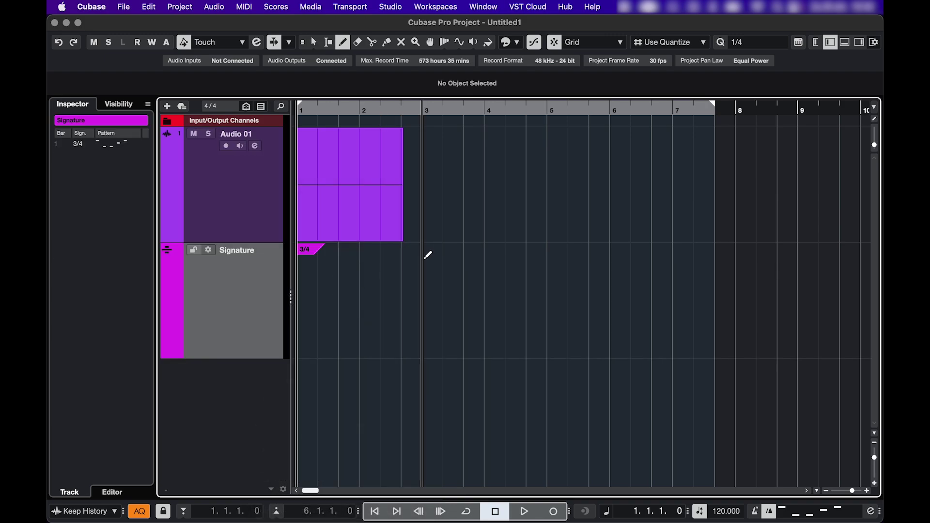
left_click(425, 256)
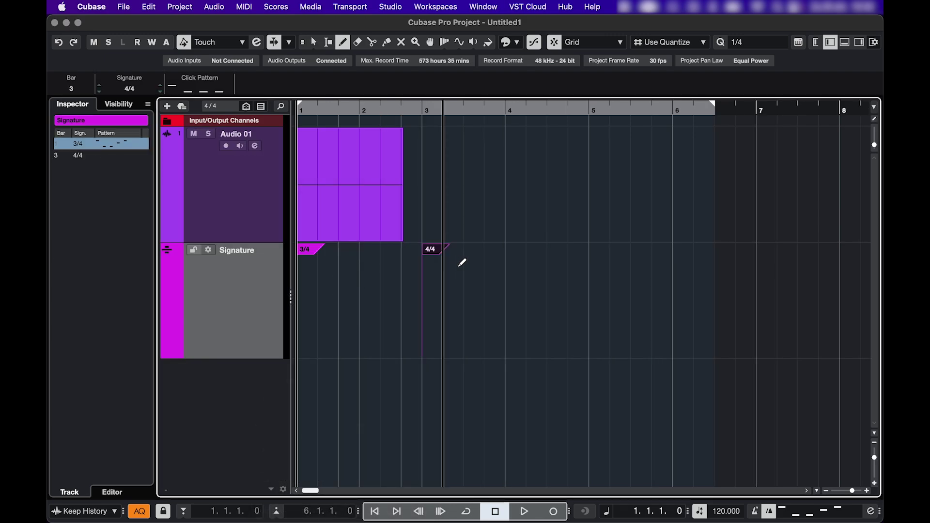
left_click(557, 264)
type("6/8")
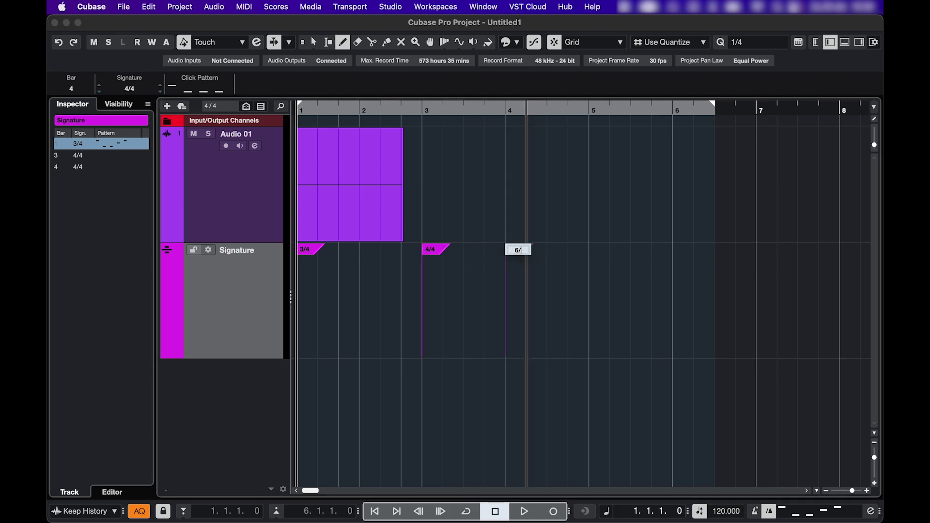
key("Return")
Show click patterns in the signature events and open the 3/4 and 4/4 patterns
left_click(209, 250)
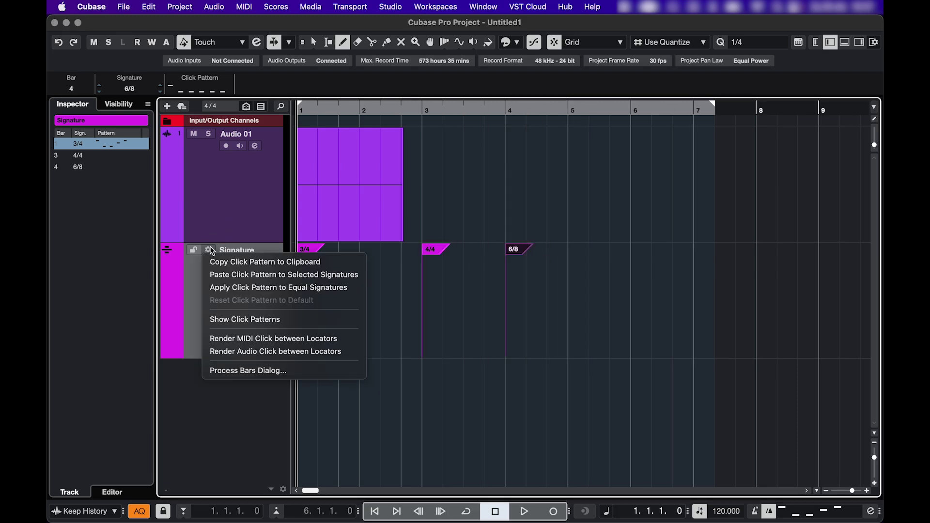
left_click(229, 319)
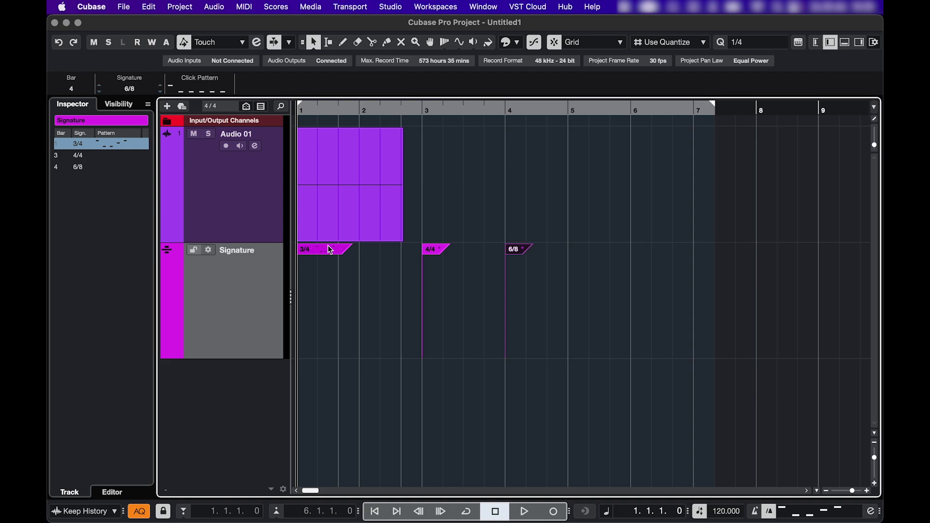
left_click(330, 250)
left_click(441, 250)
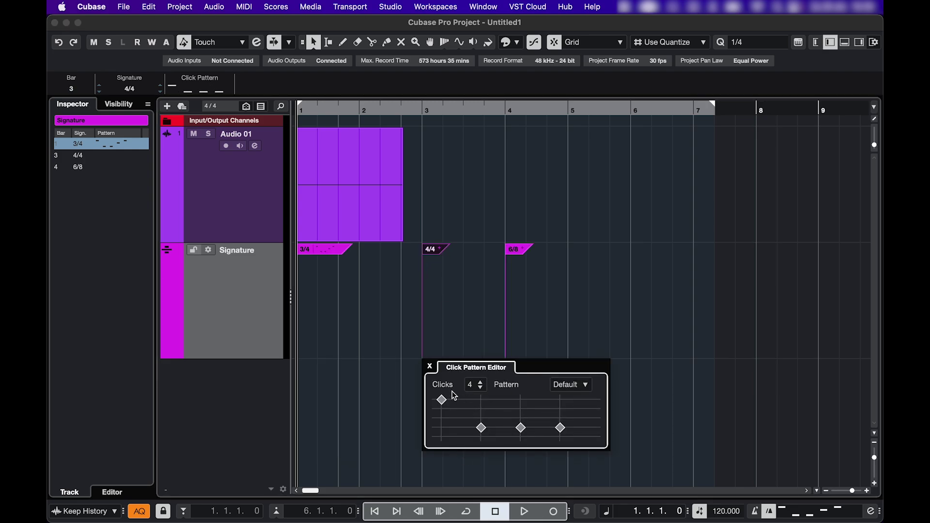
Move the project end to bar 6 and render the audio click between the locators into a new track
left_click(429, 367)
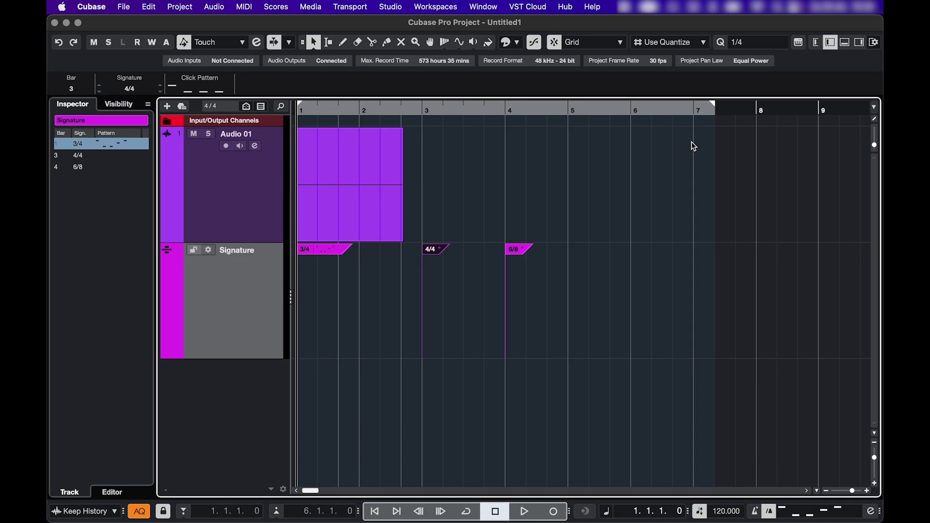
left_click_drag(712, 104, 630, 105)
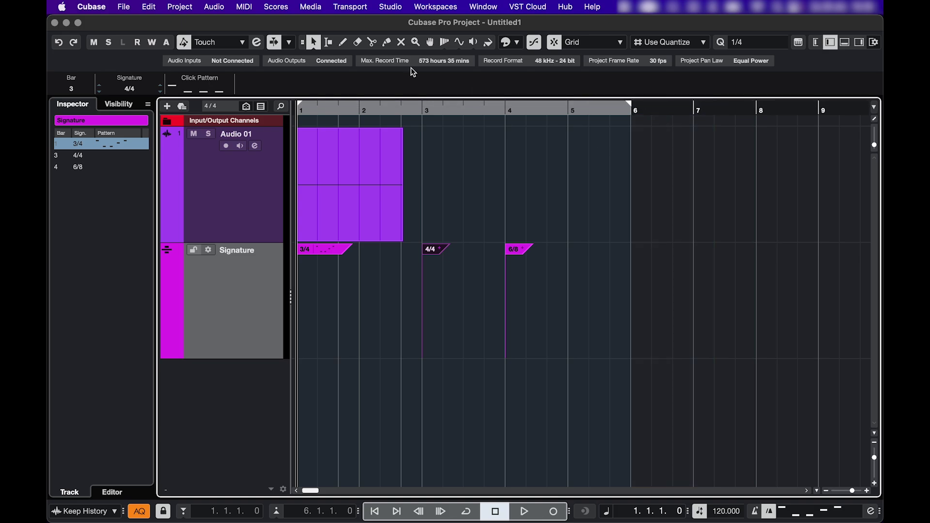
left_click(180, 7)
mouse_move(178, 250)
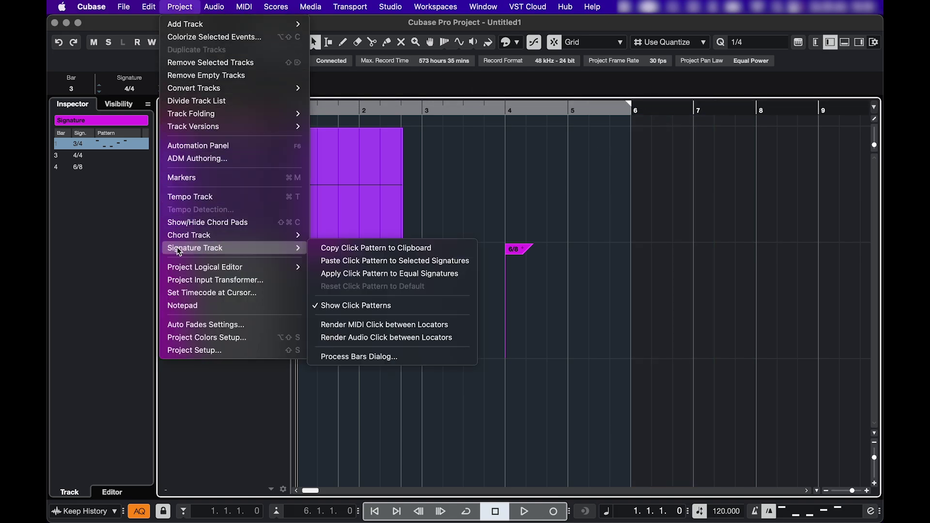
left_click(380, 337)
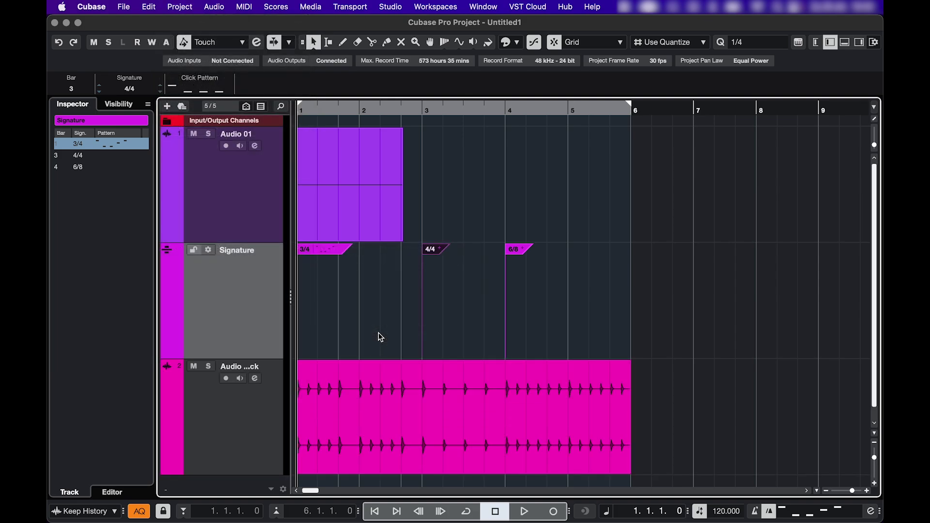
Mute the rendered click track, then test the Control Room metronome click on and off during playback
left_click(193, 367)
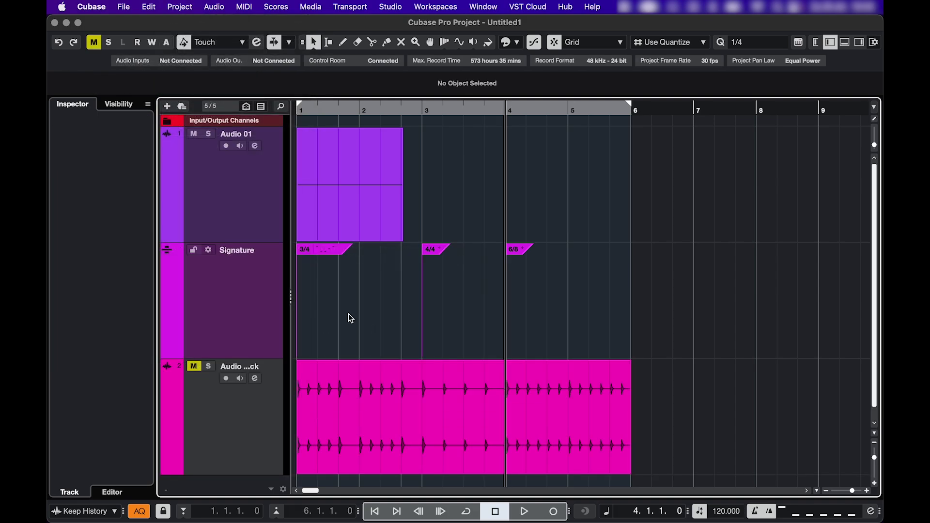
left_click(858, 43)
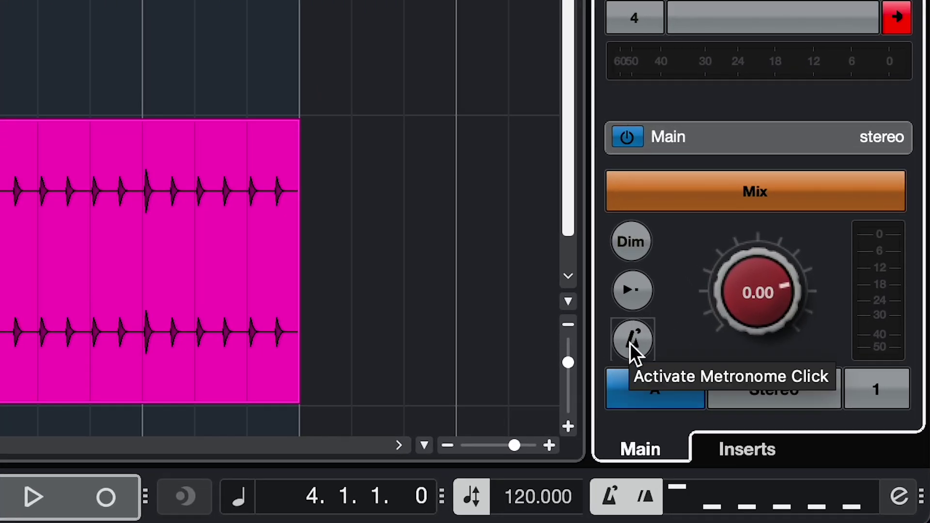
key("space")
left_click(629, 342)
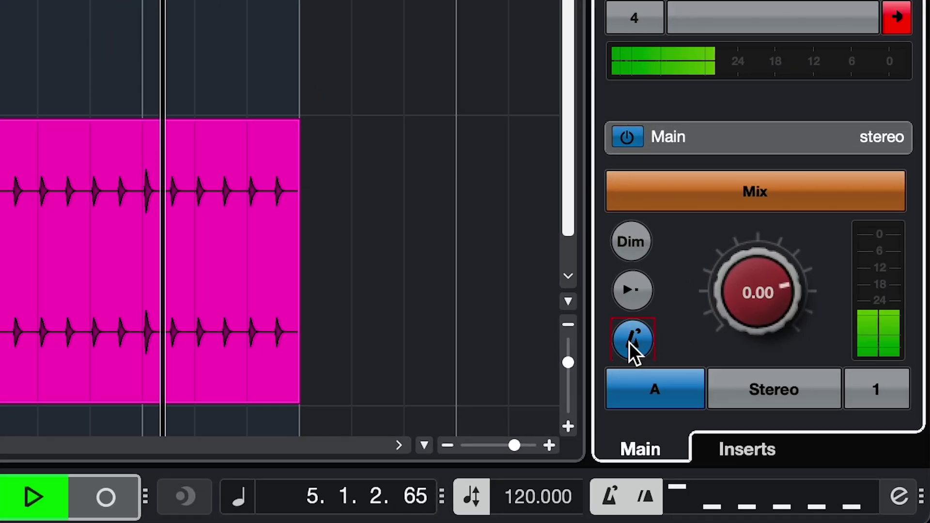
left_click(629, 342)
key("space")
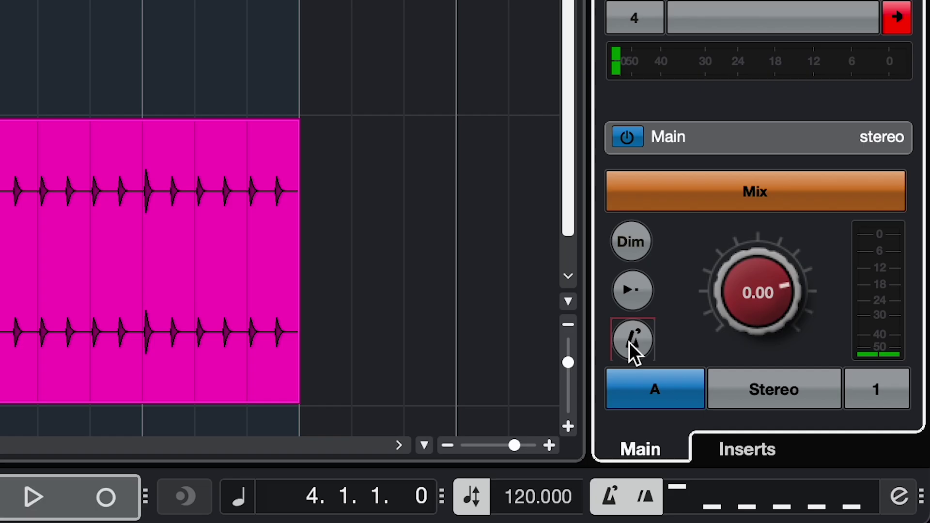